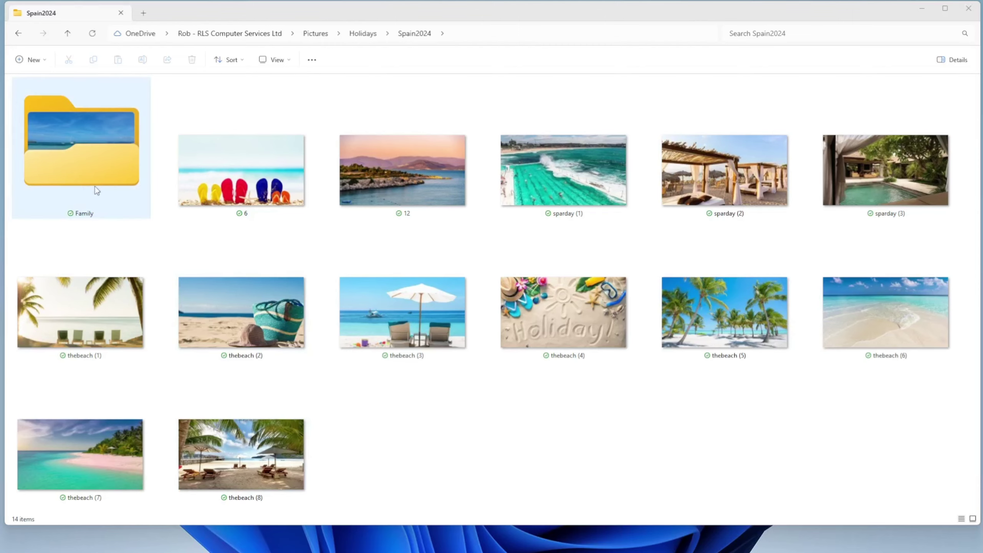
# Step: Set the Family folder in Spain2024 to always be kept on this device and check its OneDrive availability option
pyautogui.rightClick(90, 166)
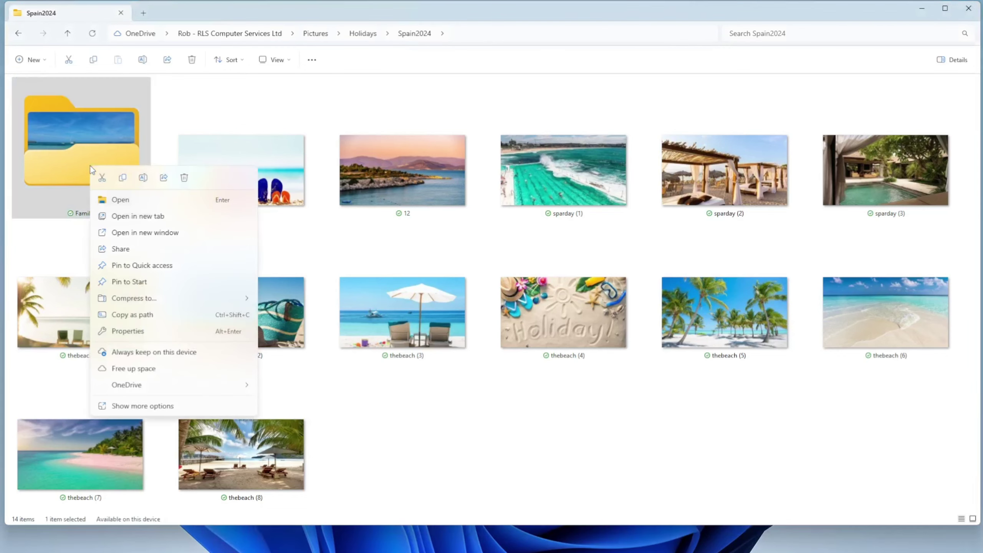
pyautogui.press('Escape')
pyautogui.rightClick(87, 150)
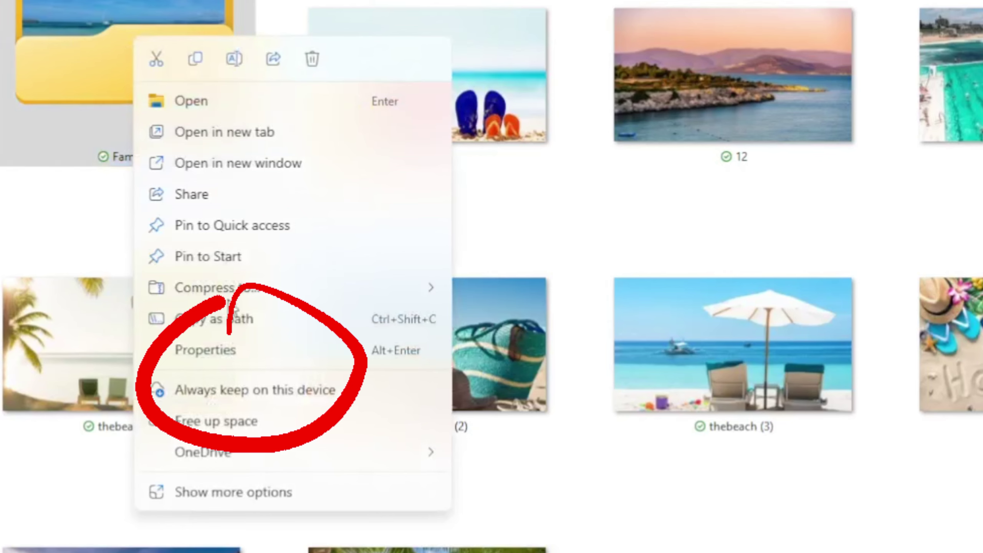
pyautogui.click(281, 390)
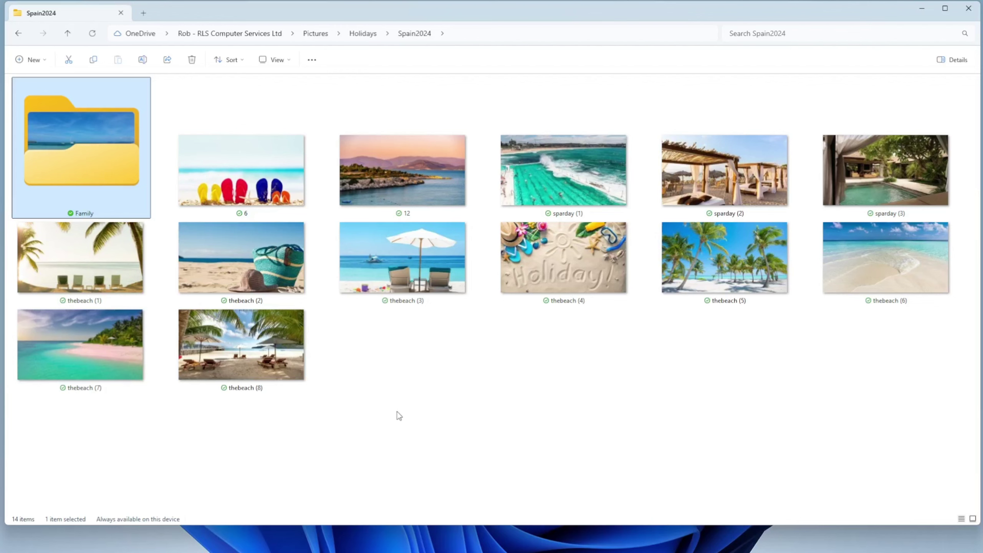
pyautogui.click(399, 416)
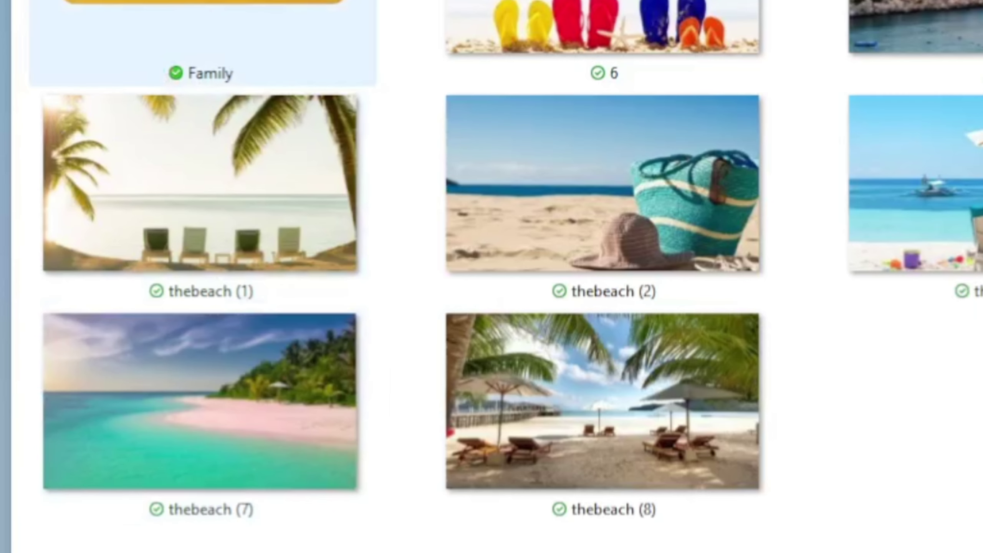
pyautogui.rightClick(186, 46)
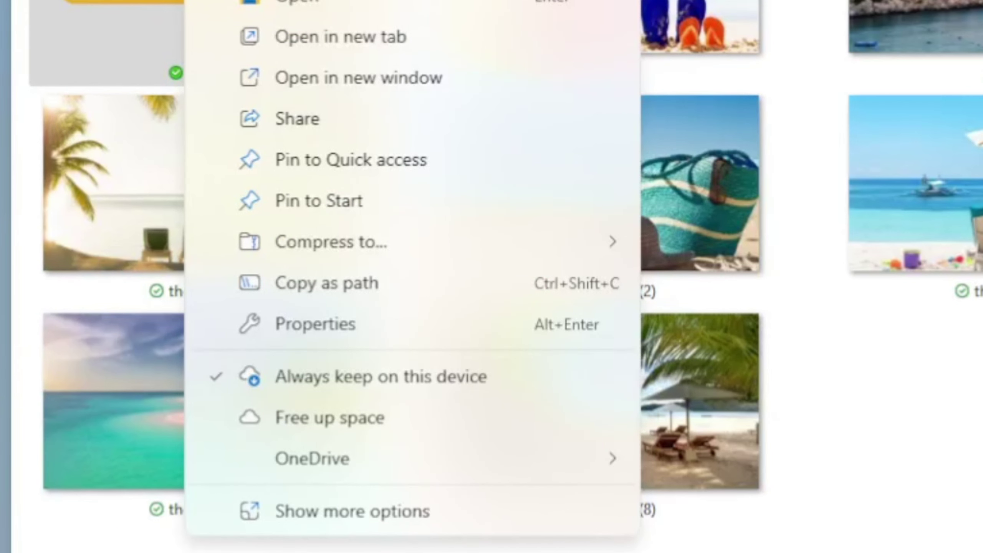
pyautogui.press('Escape')
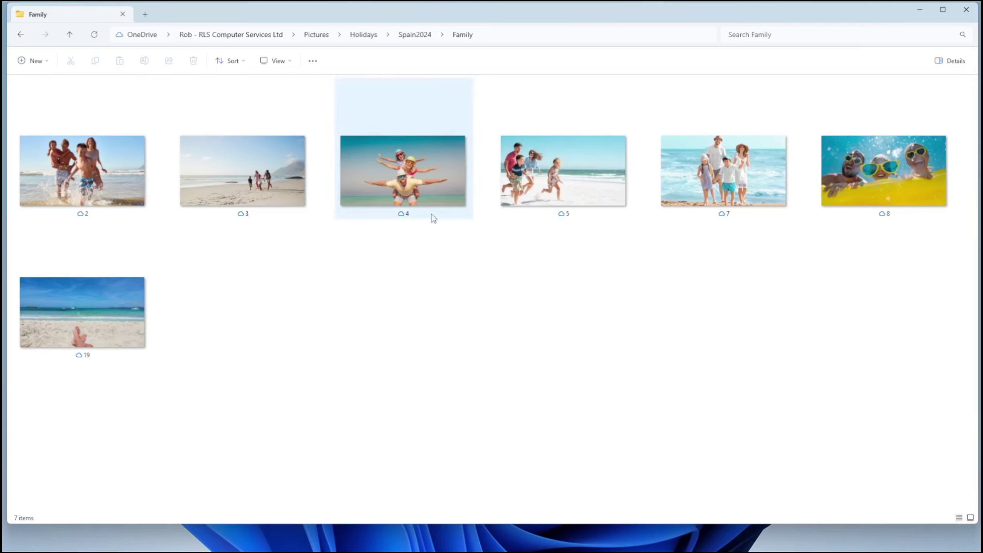
# Step: View the online-only photo 3 from the Family folder and close the viewer
pyautogui.moveTo(114, 206)
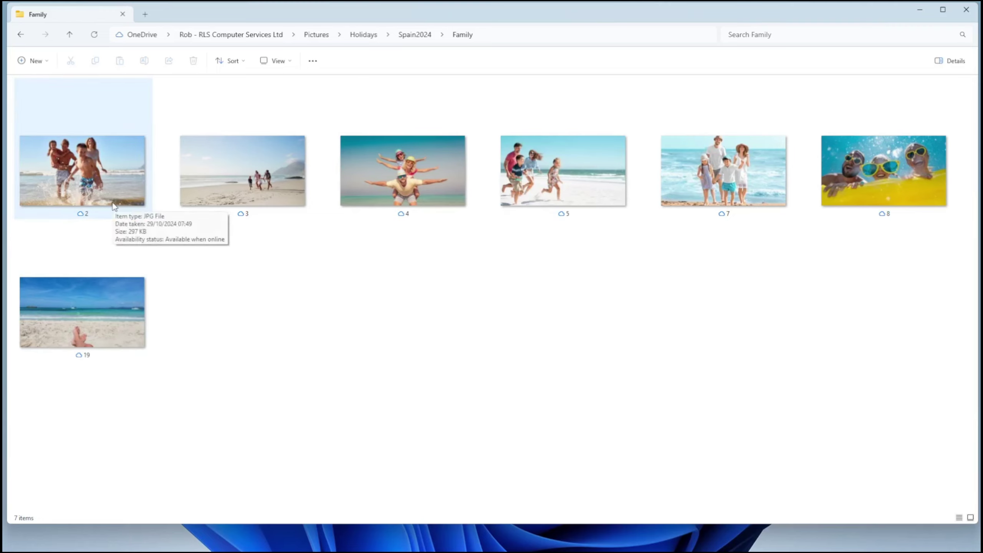
pyautogui.click(196, 173)
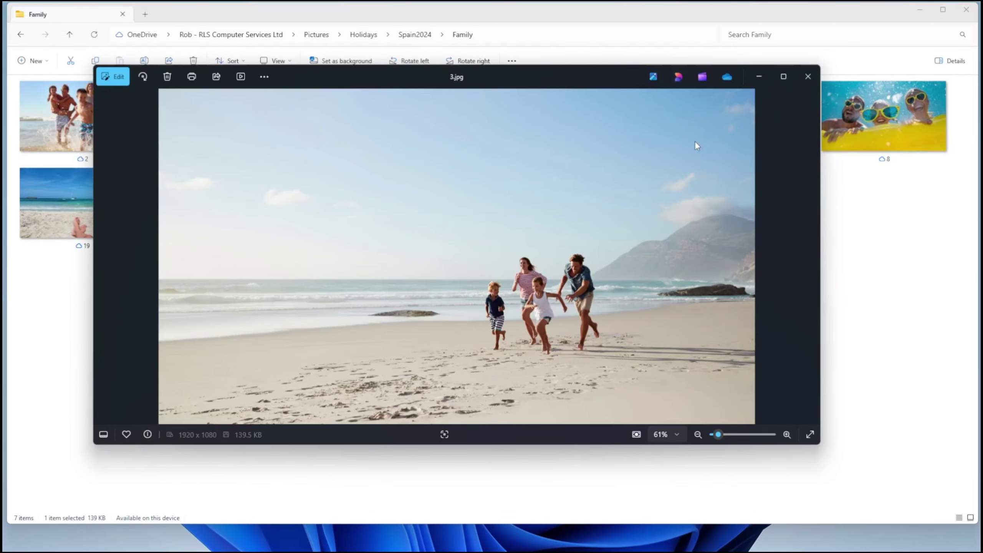
pyautogui.click(807, 77)
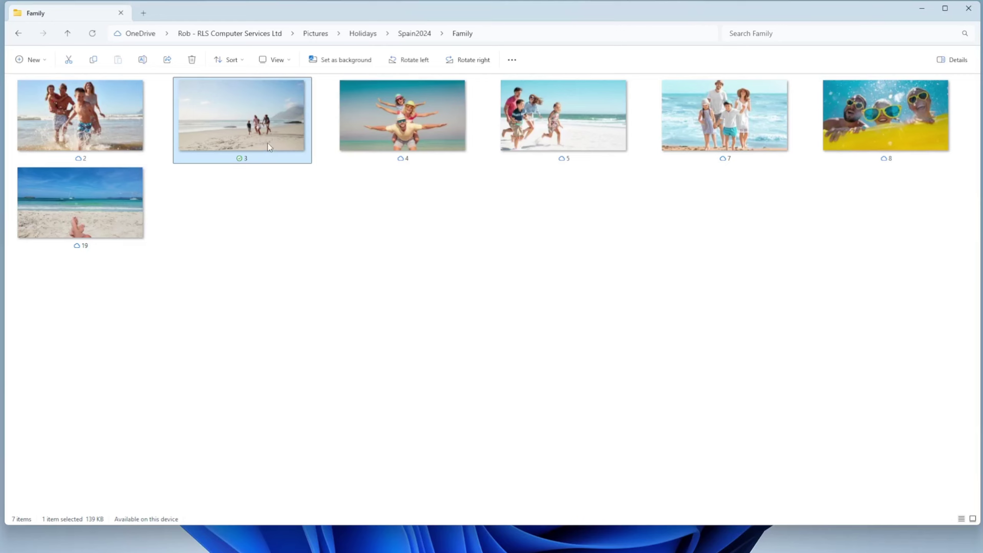
# Step: Free up the local space used by photo 3 in the Family folder and return to the Spain2024 folder
pyautogui.moveTo(265, 156)
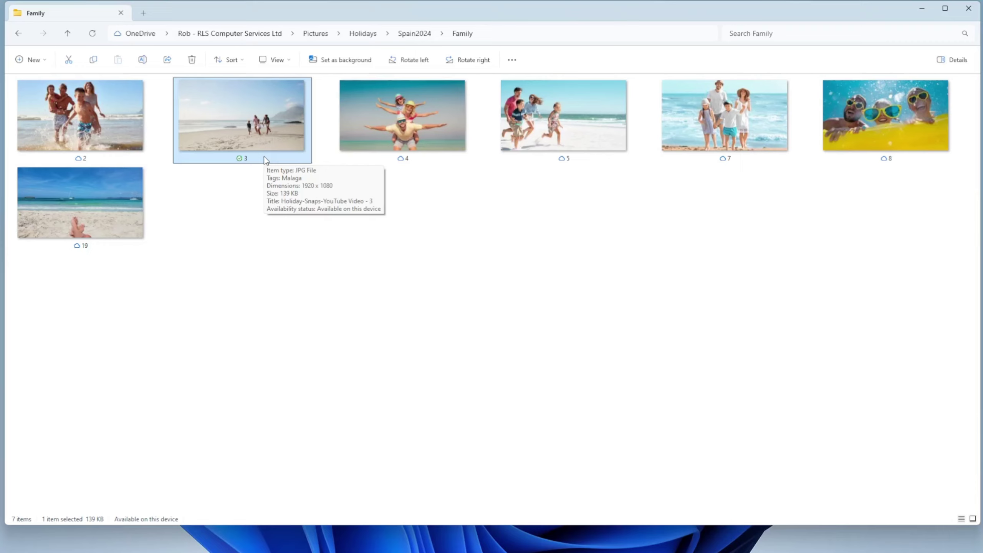
pyautogui.rightClick(241, 127)
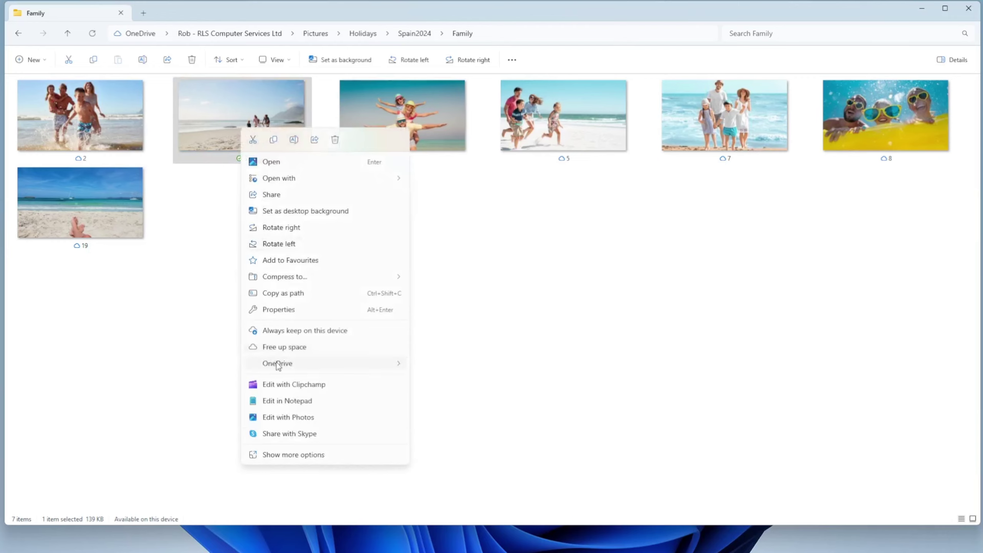
pyautogui.moveTo(279, 364)
pyautogui.click(283, 348)
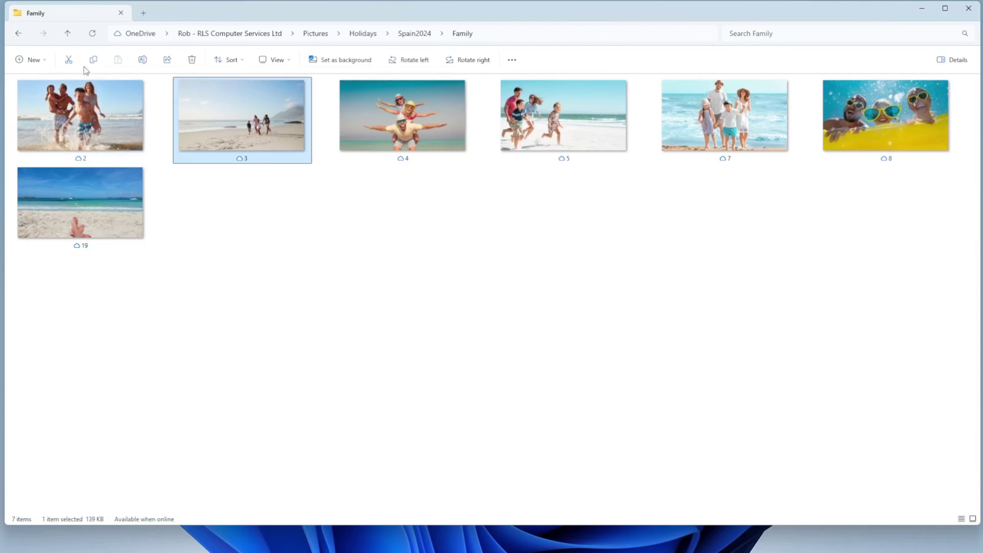
pyautogui.click(68, 34)
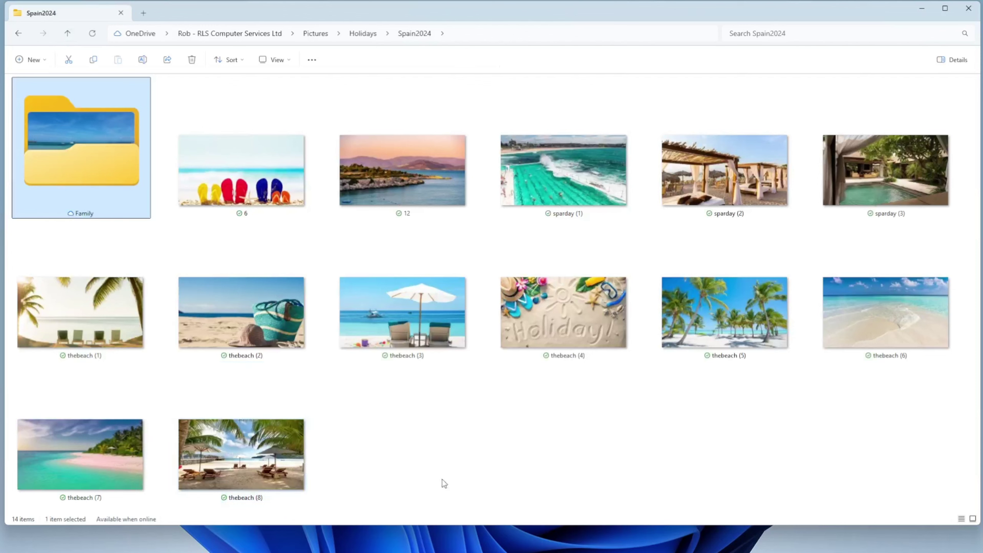
pyautogui.click(515, 434)
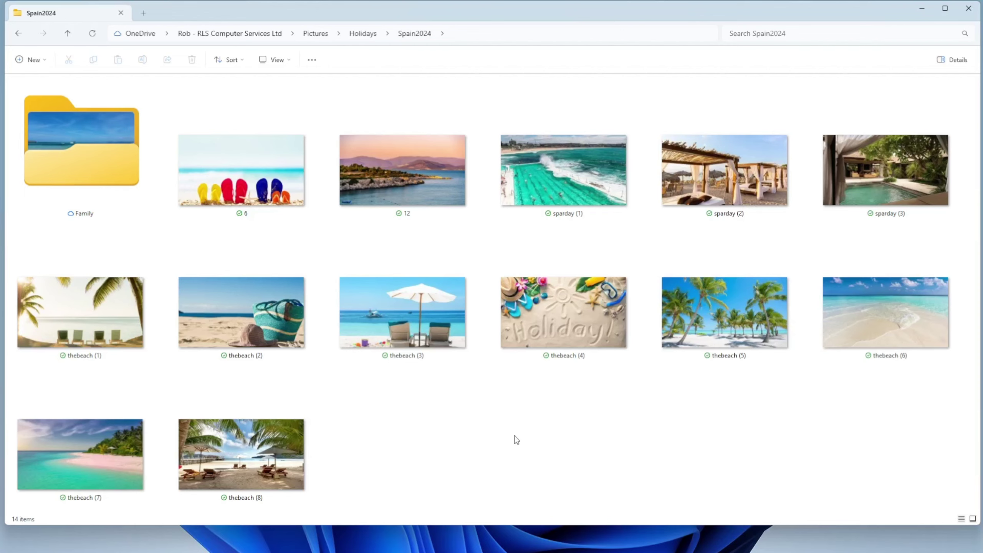
# Step: Create a folder named Archive in the root folder of the business OneDrive
pyautogui.click(315, 34)
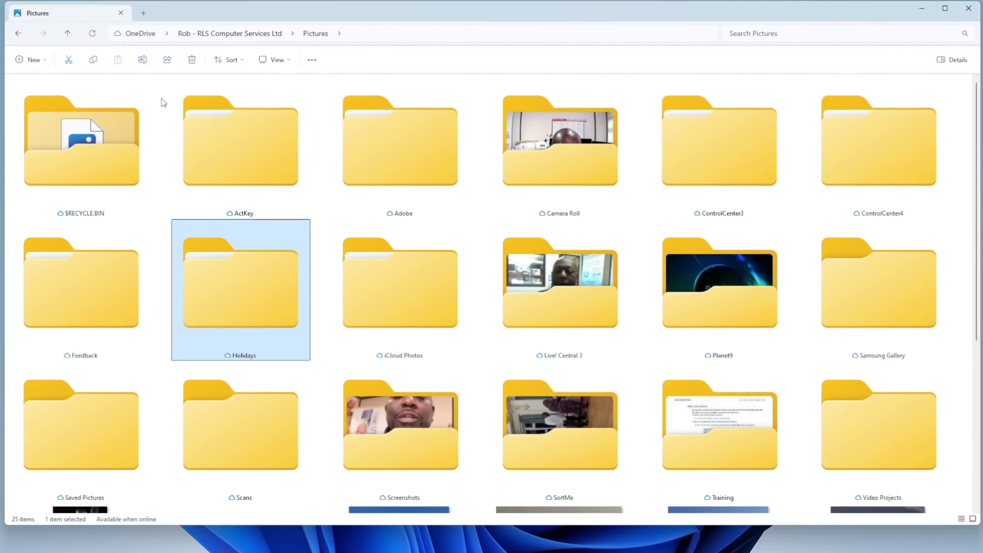
pyautogui.click(248, 33)
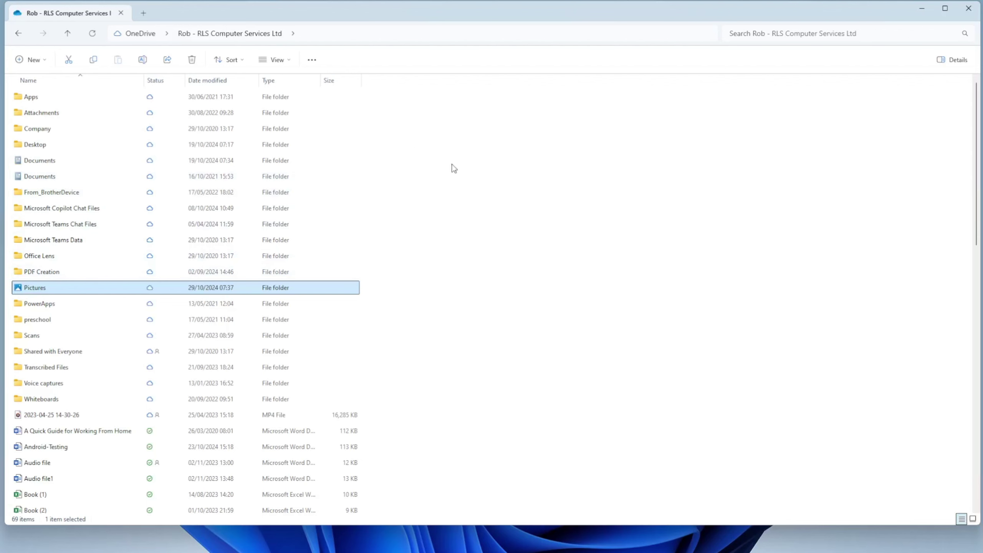
pyautogui.click(33, 59)
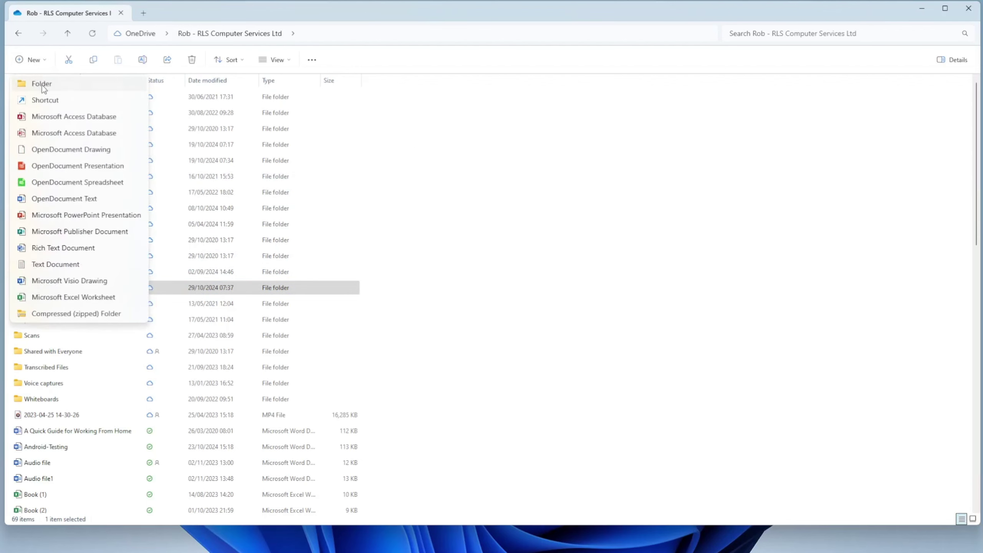
pyautogui.click(39, 81)
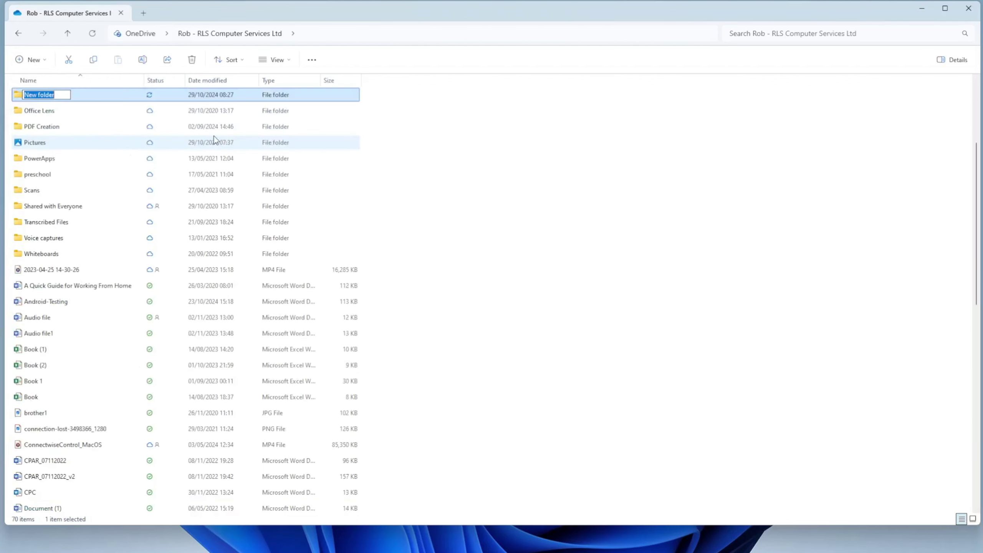
pyautogui.write('Arch')
pyautogui.write('ivwe')
pyautogui.press('BackSpace')
pyautogui.press('BackSpace')
pyautogui.write('e')
pyautogui.press('Return')
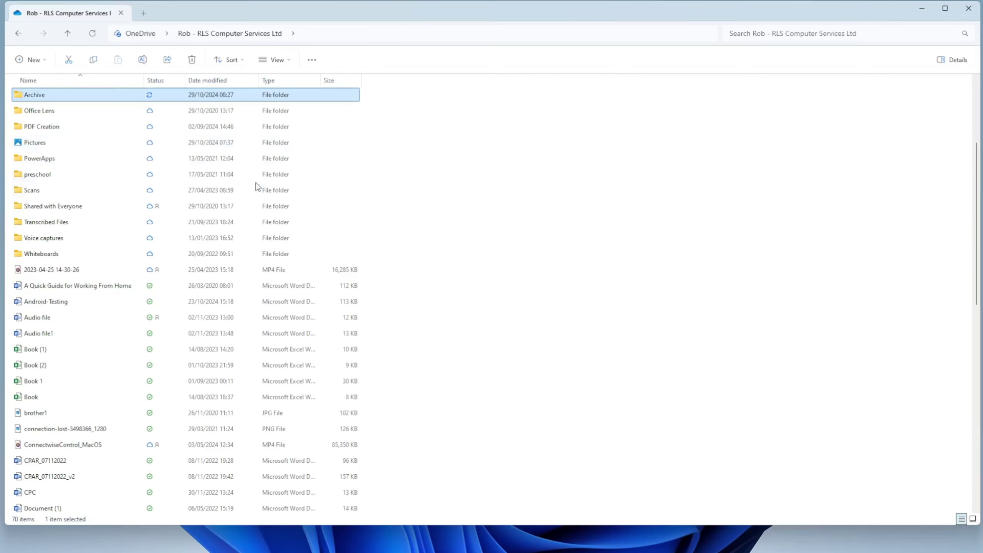
pyautogui.doubleClick(29, 96)
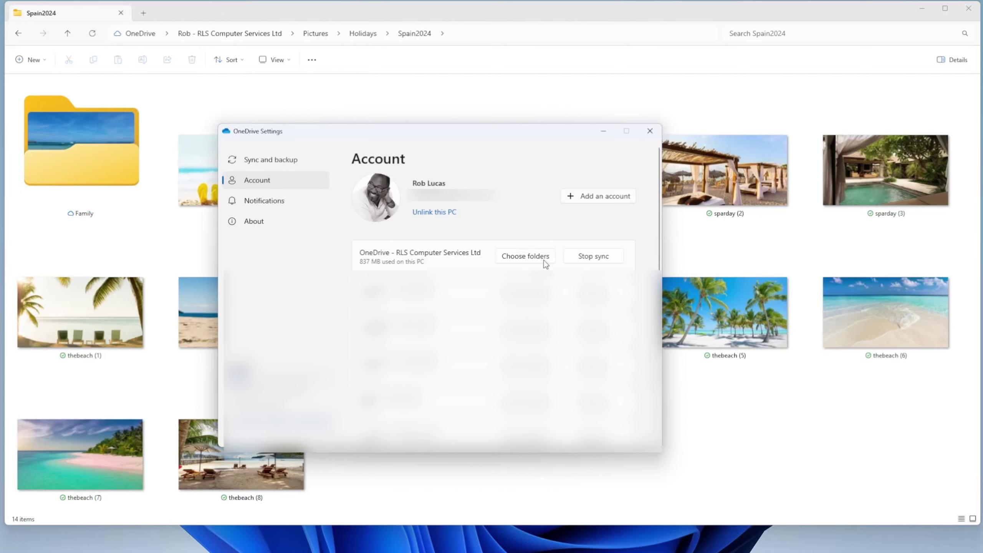
# Step: Hide the Archive folder from this PC in the OneDrive folder selection and check the OneDrive root folder
pyautogui.click(513, 261)
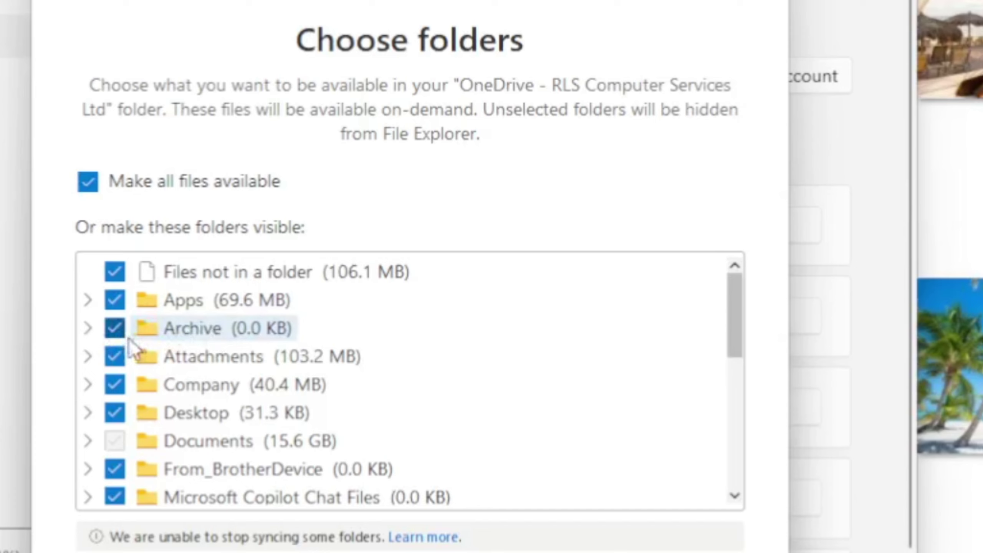
pyautogui.click(112, 329)
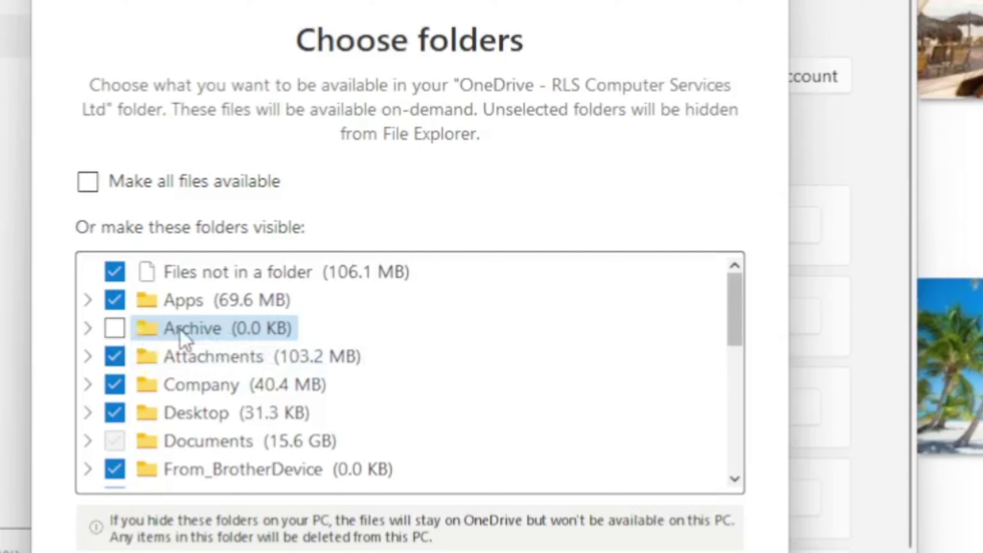
pyautogui.press('Return')
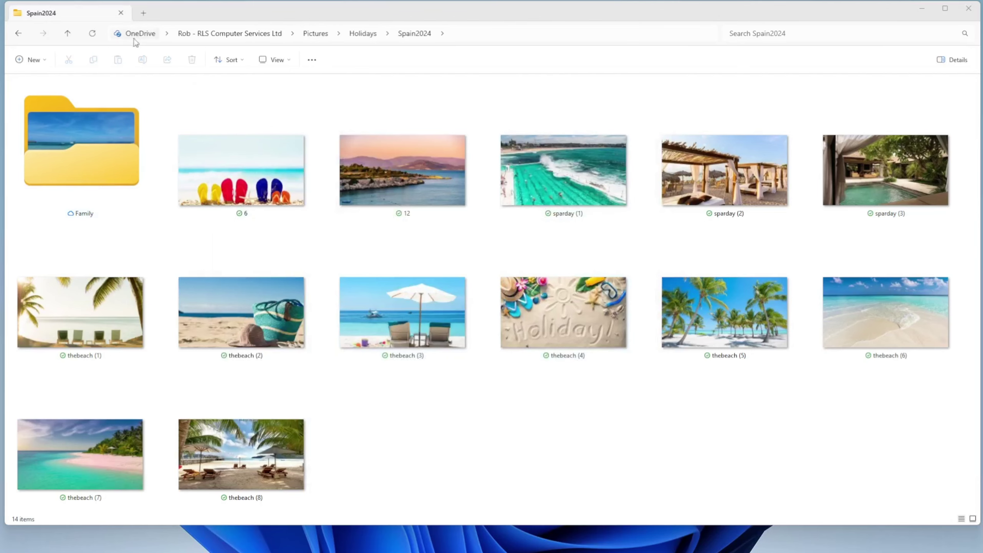
pyautogui.click(166, 33)
pyautogui.click(226, 109)
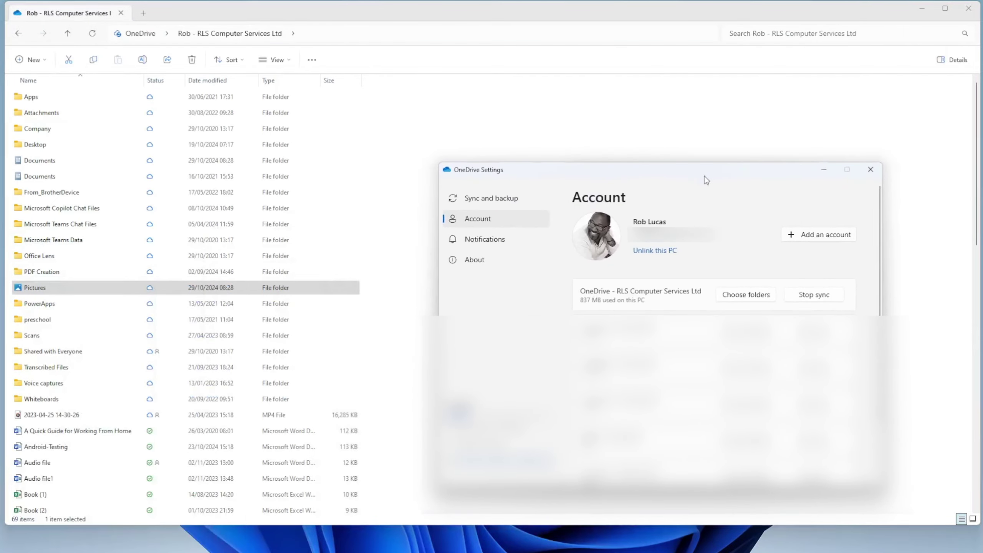
# Step: Make the Archive folder visible on this PC again in the OneDrive folder selection and close the OneDrive settings
pyautogui.click(745, 295)
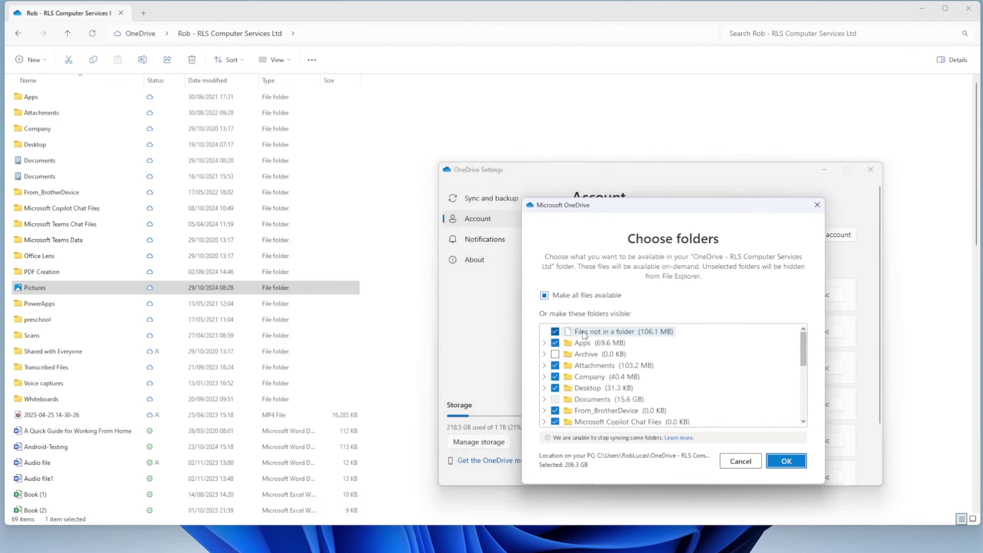
pyautogui.click(555, 354)
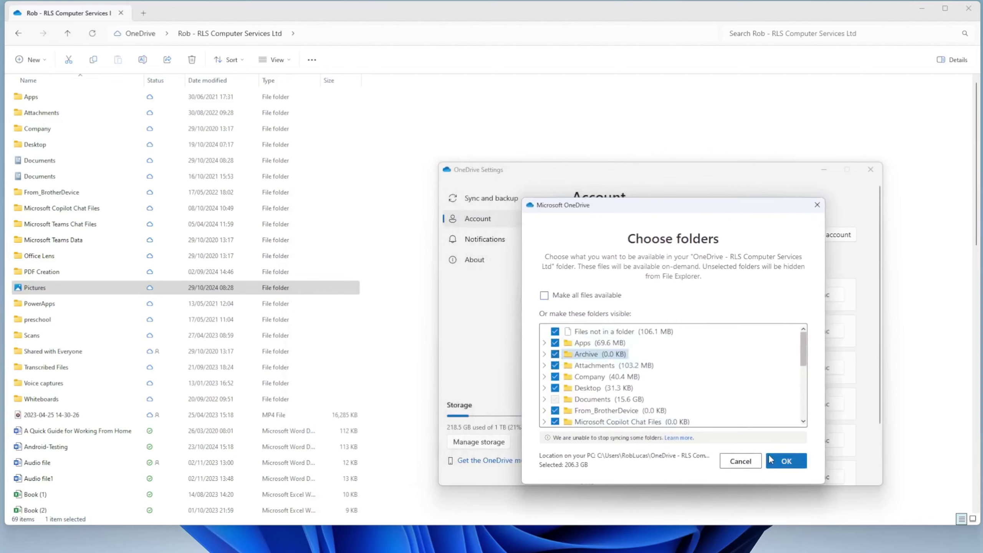
pyautogui.click(783, 460)
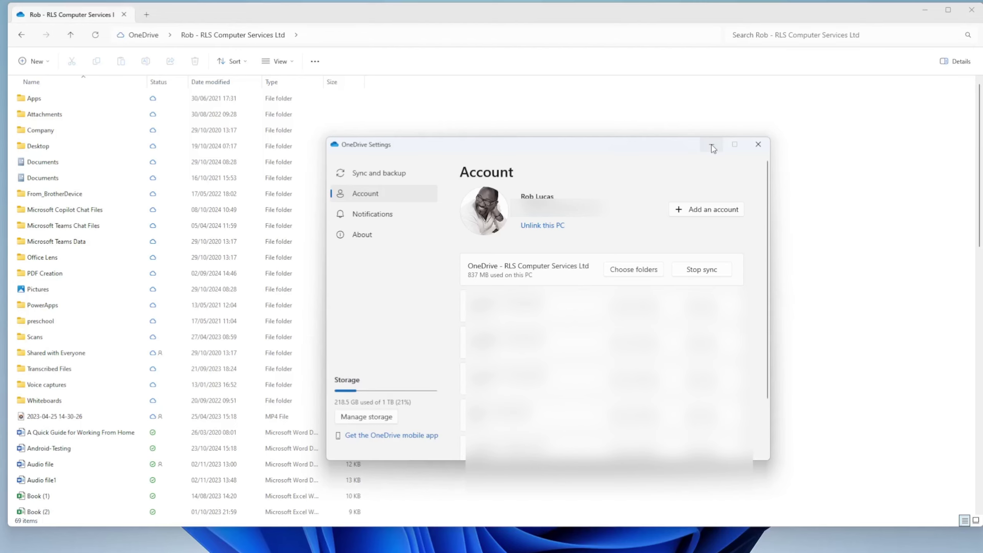
pyautogui.click(758, 145)
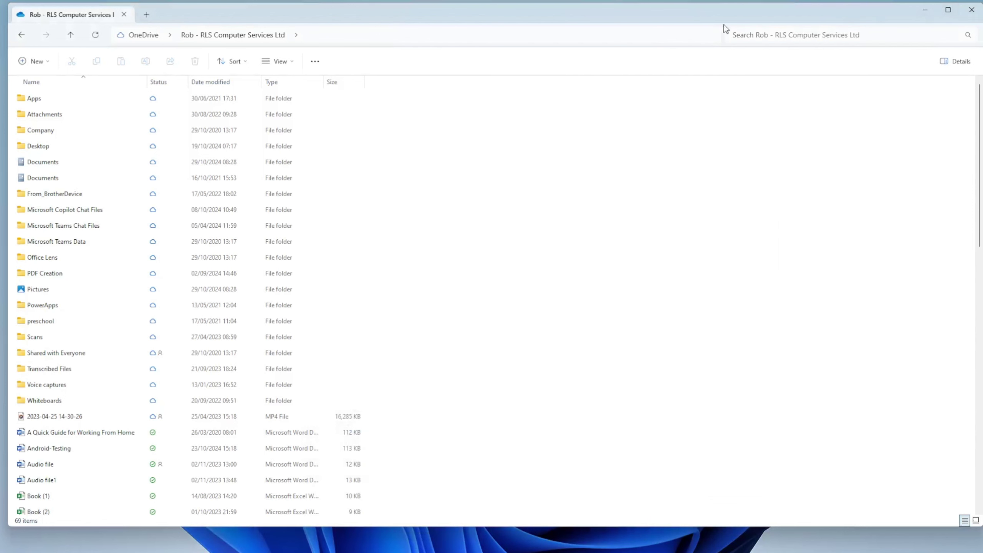
# Step: Open the Spain2024 folder inside Holidays in the OneDrive Pictures folder
pyautogui.doubleClick(33, 290)
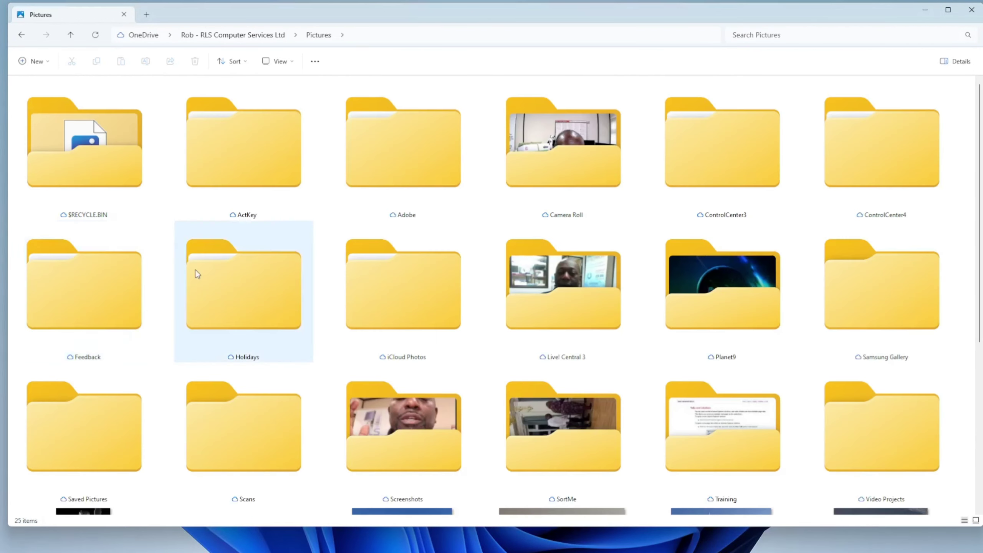
pyautogui.click(231, 297)
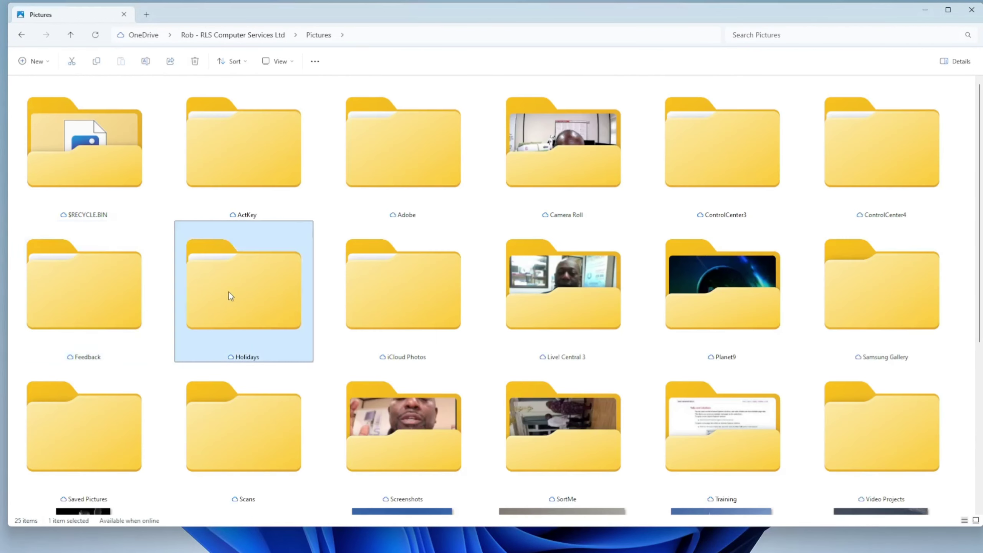
pyautogui.doubleClick(249, 296)
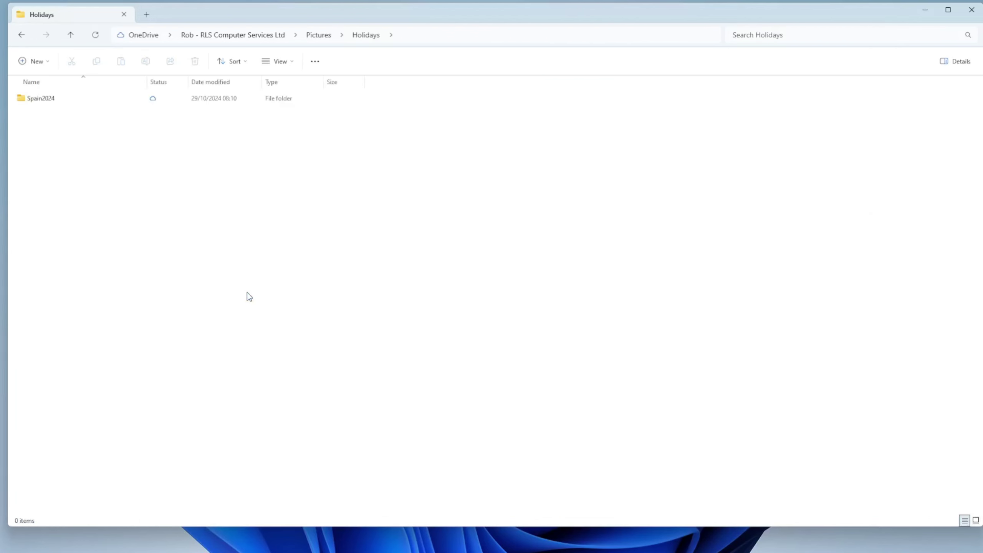
pyautogui.doubleClick(39, 96)
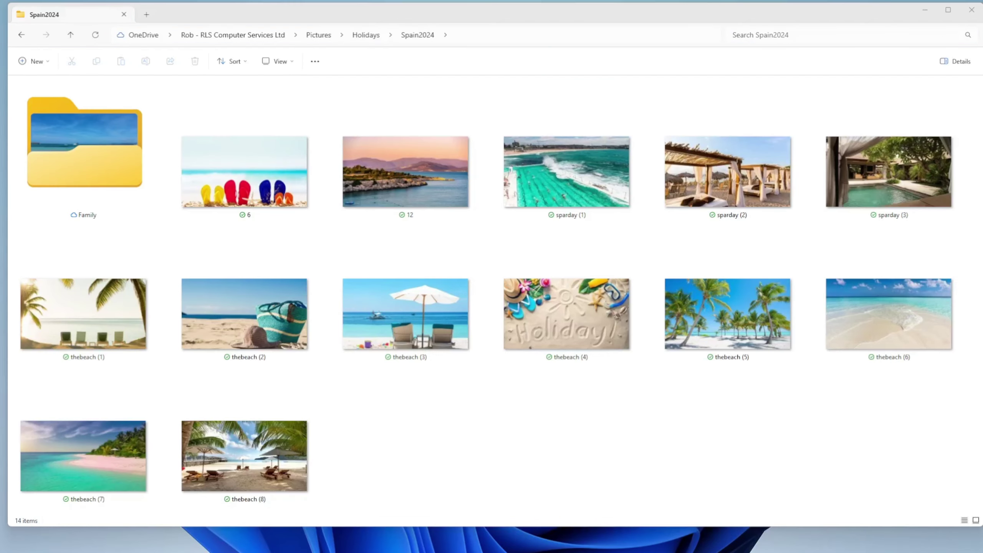